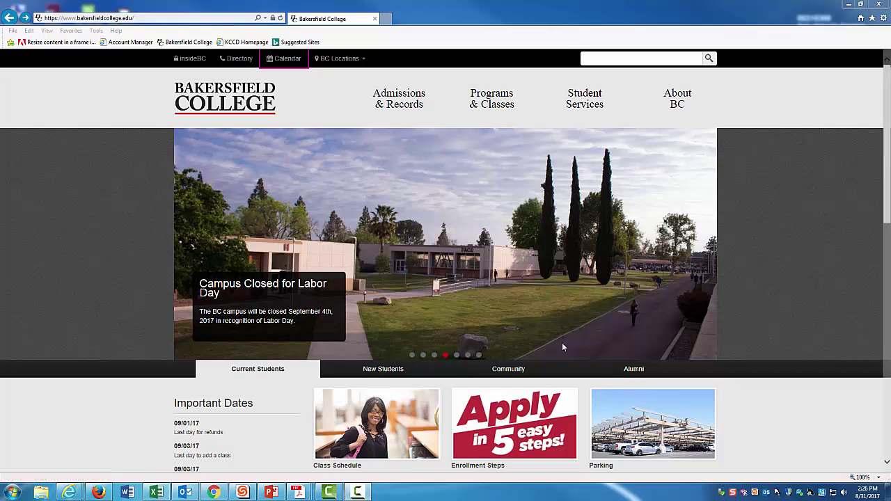
Step: Sign in to Inside BC on the KCCD Sign-in page with the college email and password
click(192, 59)
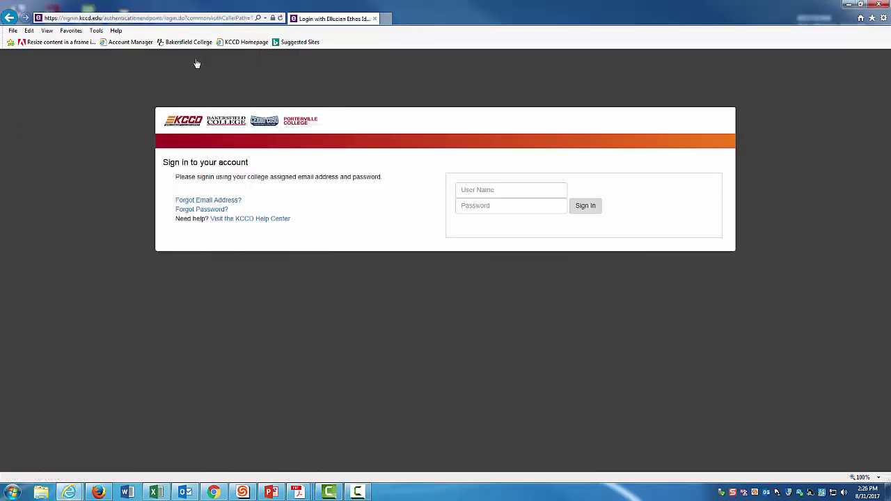
click(482, 189)
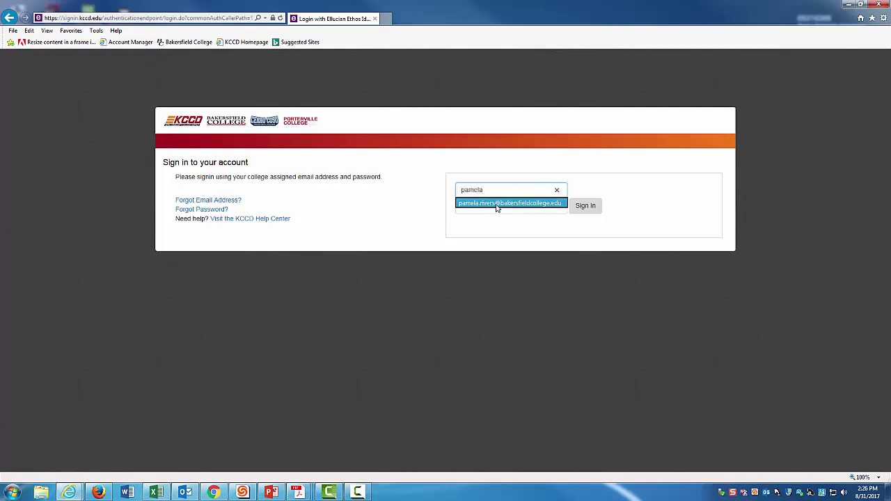
click(496, 204)
click(487, 211)
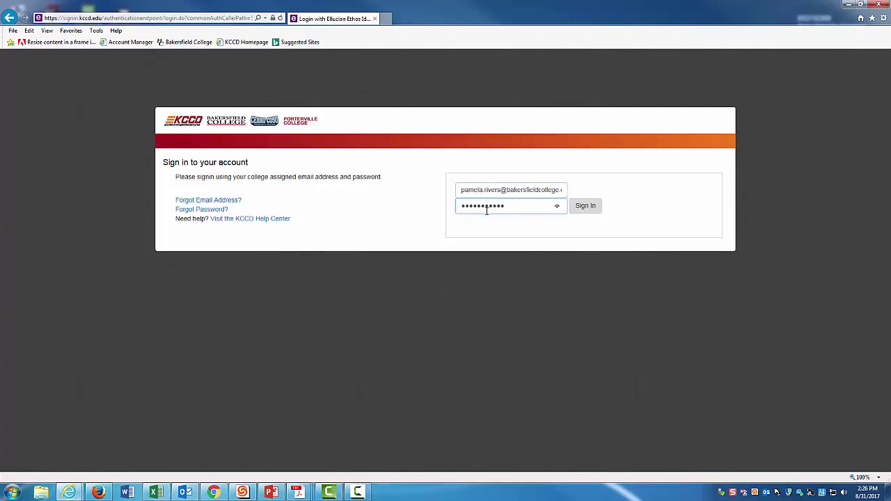
click(589, 206)
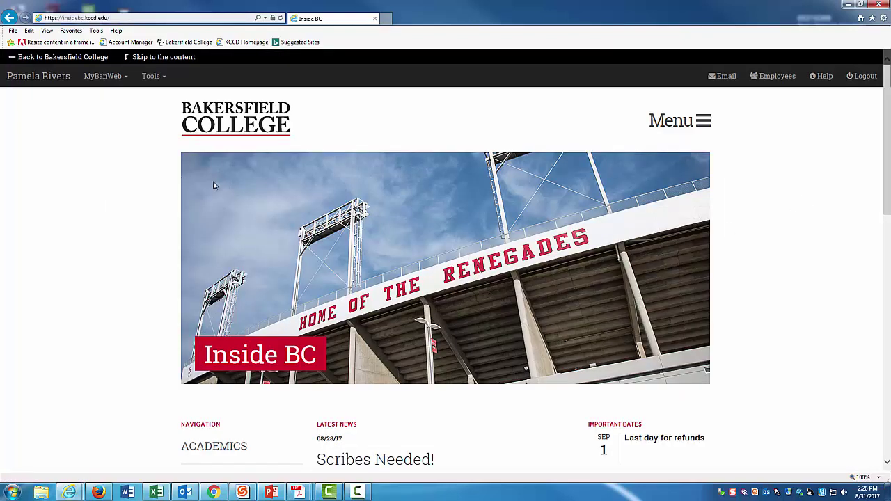
Step: Choose MyBanWeb Main Menu from the MyBanWeb dropdown in the top bar
click(104, 79)
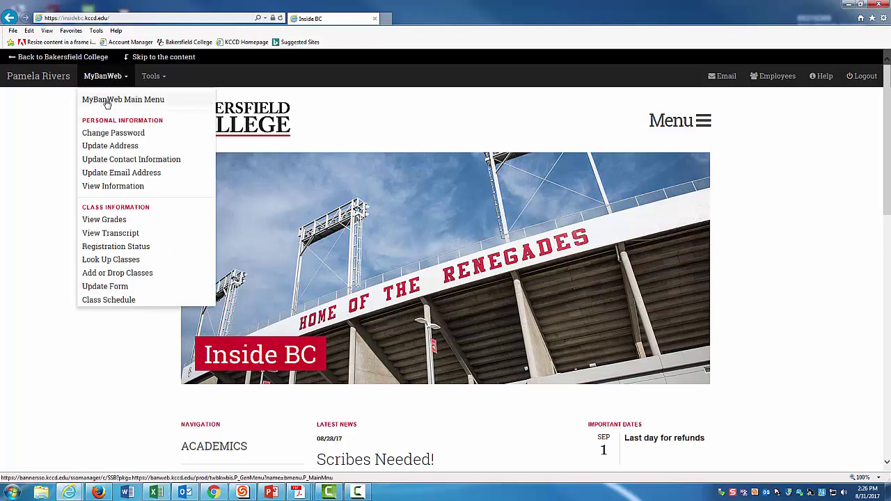
click(106, 99)
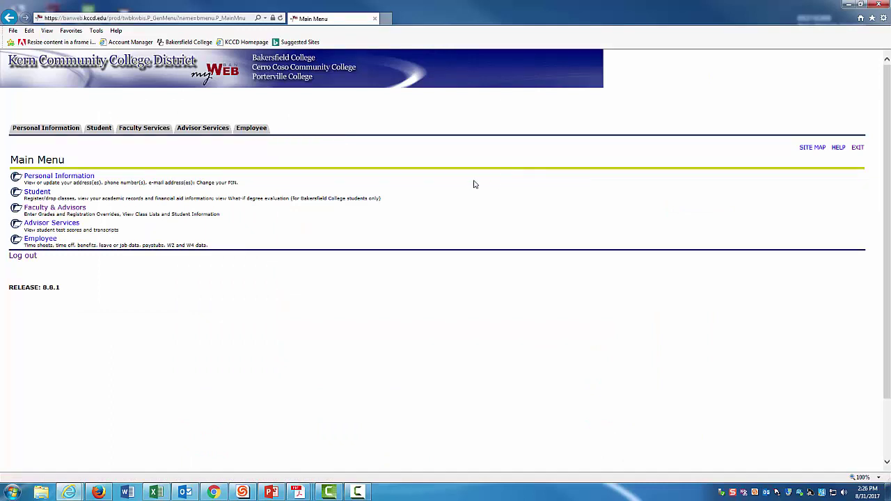
Step: Open the Final Grades and Attendance Hours - Enter worksheet from Faculty Services
click(148, 131)
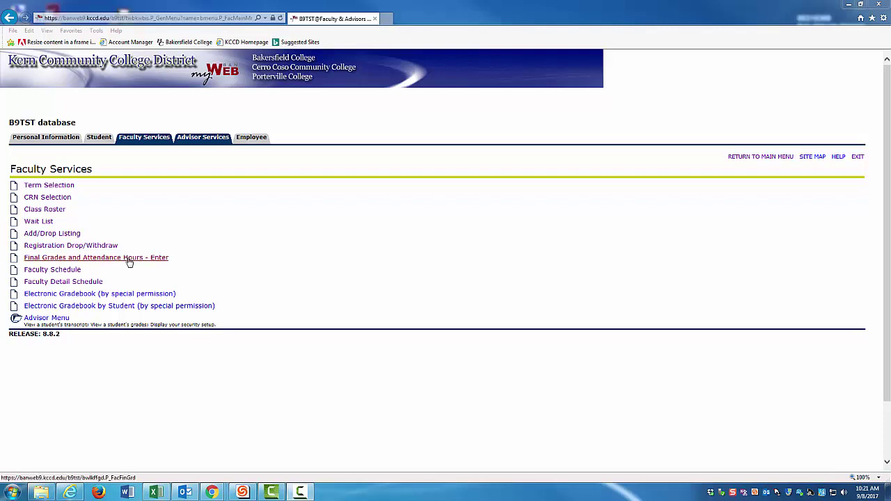
click(128, 258)
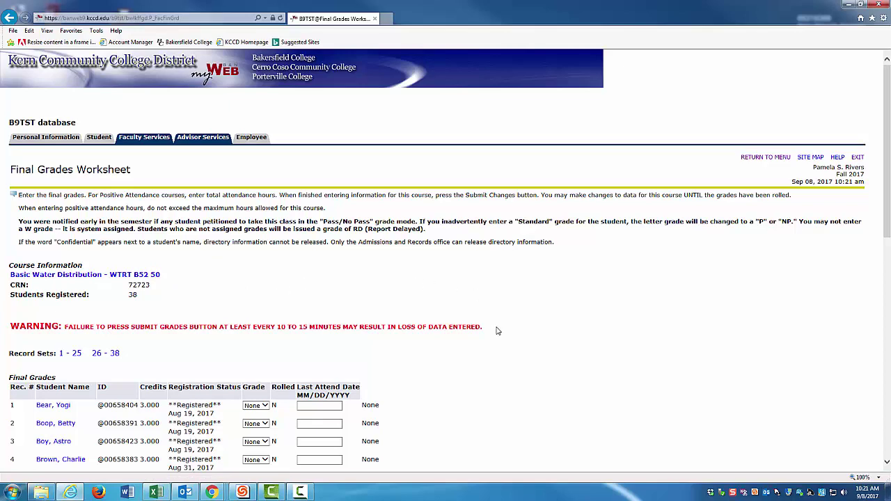
Step: Scroll the Basic Water Distribution worksheet (CRN 72723) down to the student grade rows
scroll(498, 330, down, 5)
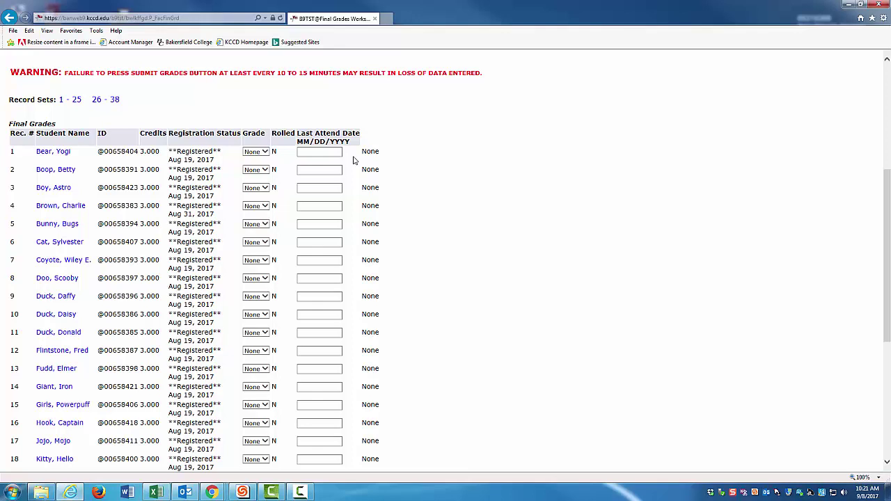
Step: Grade students 1–4 as B, C, C and B
click(264, 151)
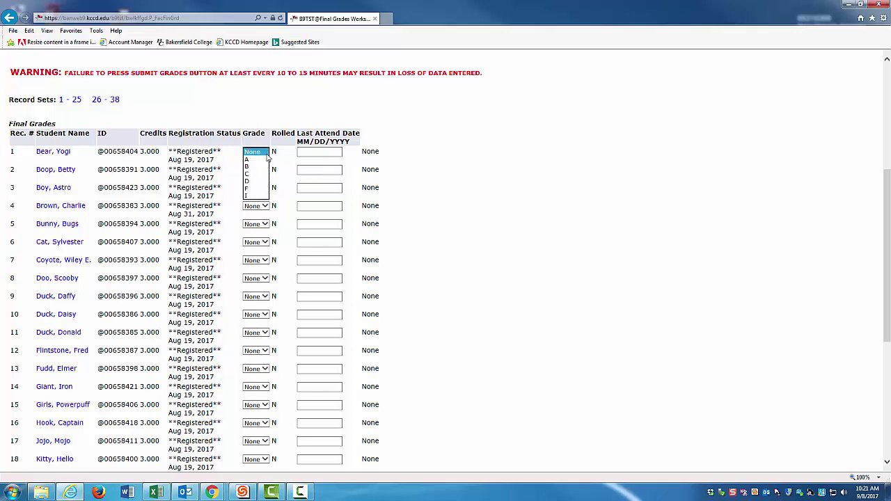
click(263, 167)
click(265, 170)
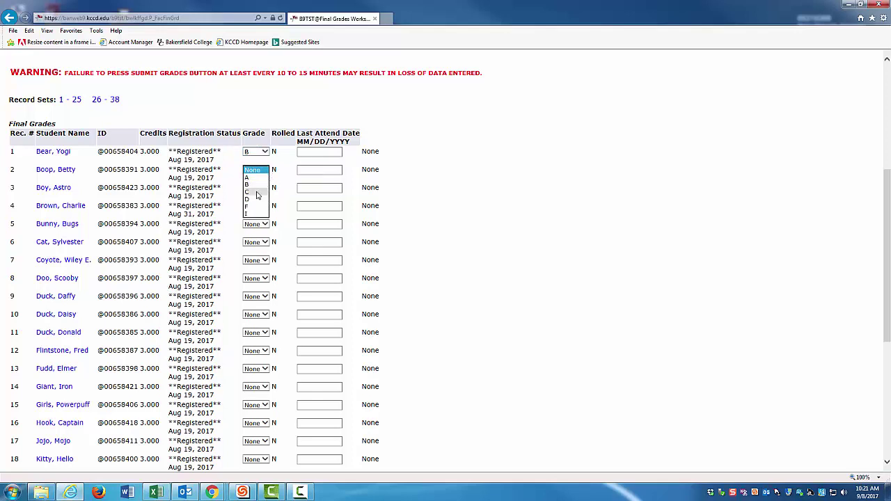
click(264, 192)
click(265, 189)
click(259, 210)
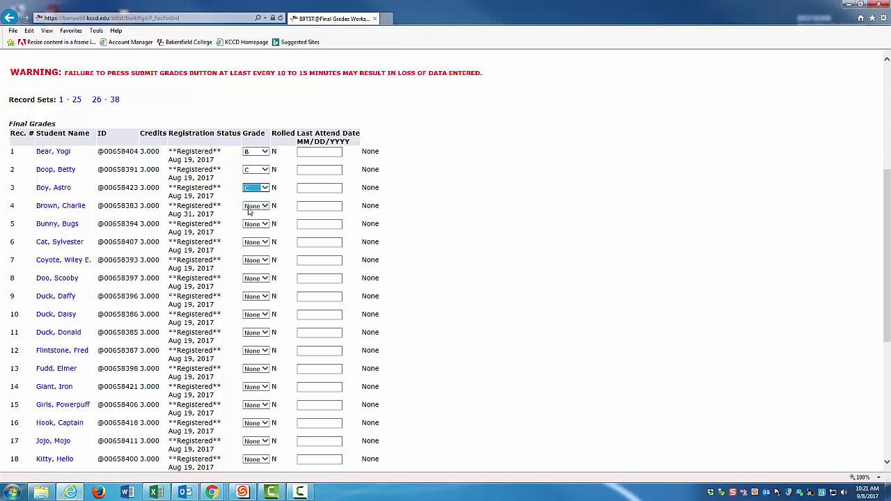
click(259, 206)
click(260, 222)
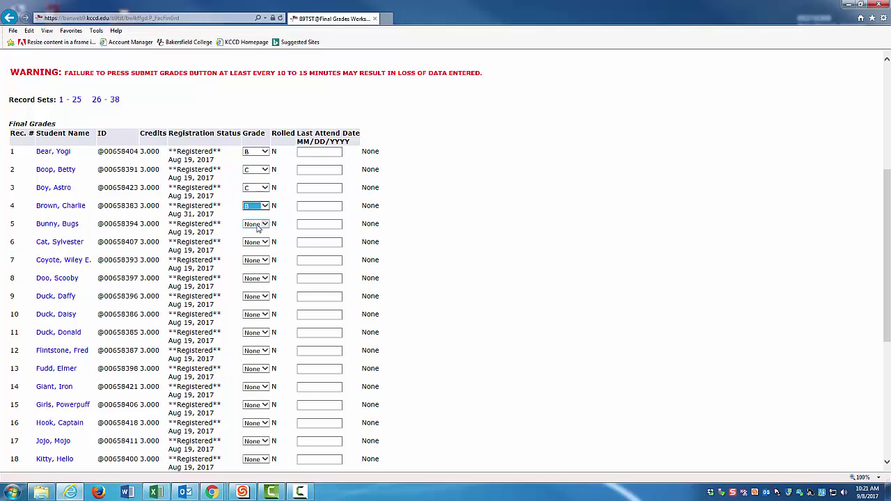
Step: Grade students 5–7 as B, C and F, and select row 7's Last Attend Date box
click(257, 224)
click(252, 239)
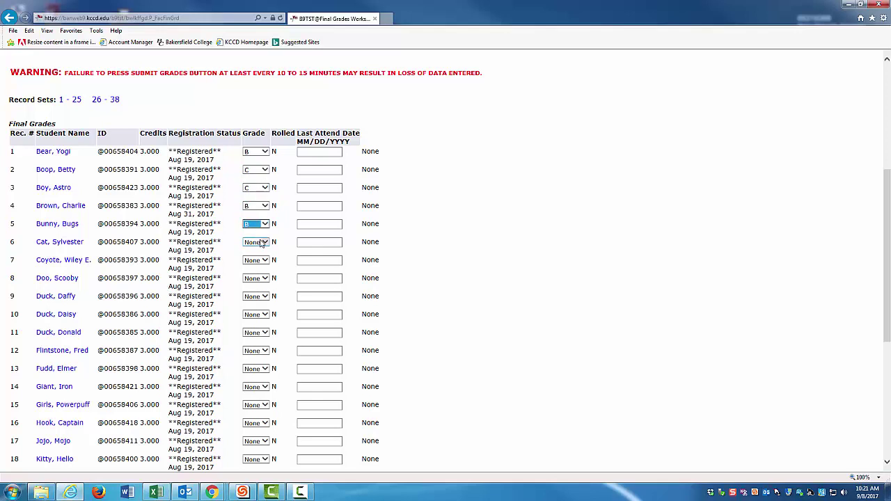
click(254, 242)
click(256, 260)
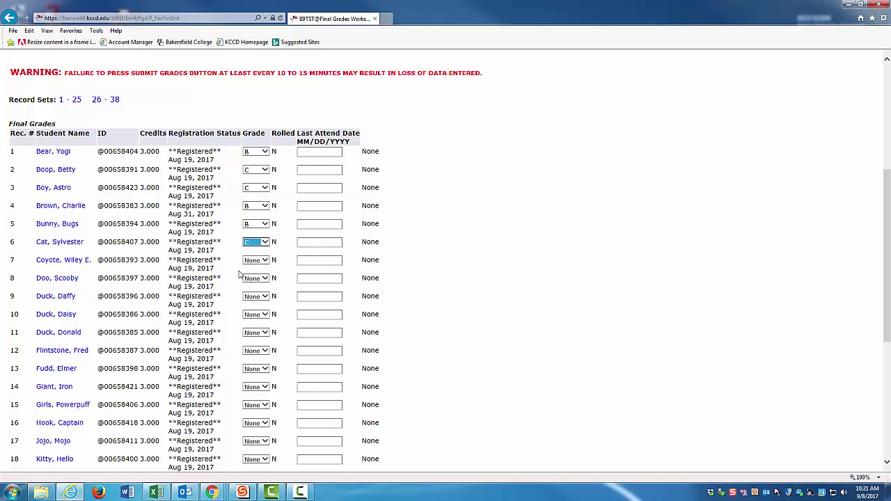
click(263, 262)
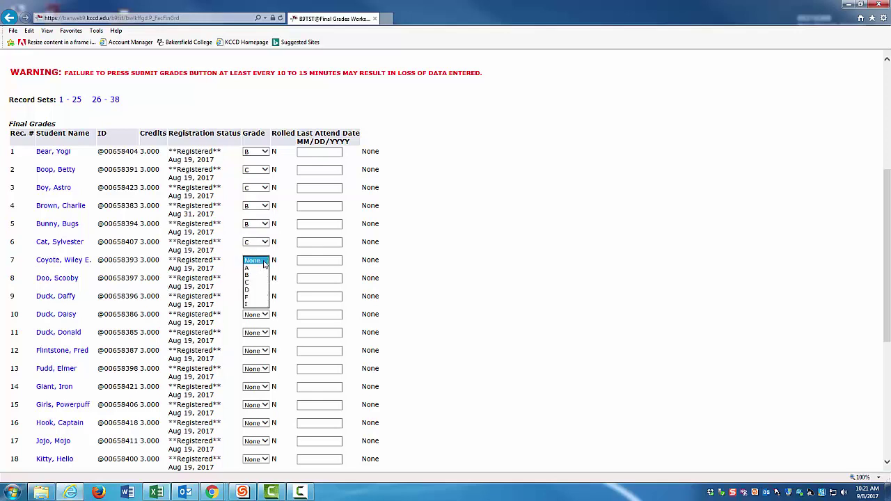
click(254, 297)
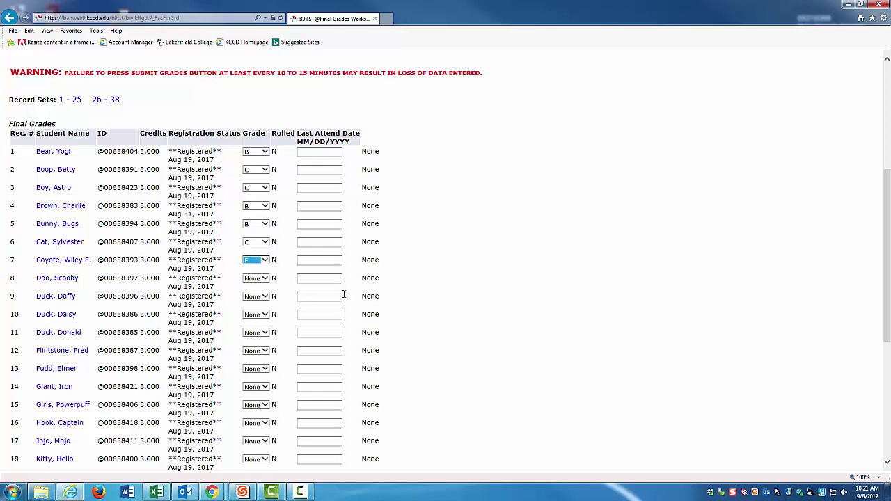
click(310, 261)
Step: Enter 09/05/2017 as student 7's last attend date
text(0)
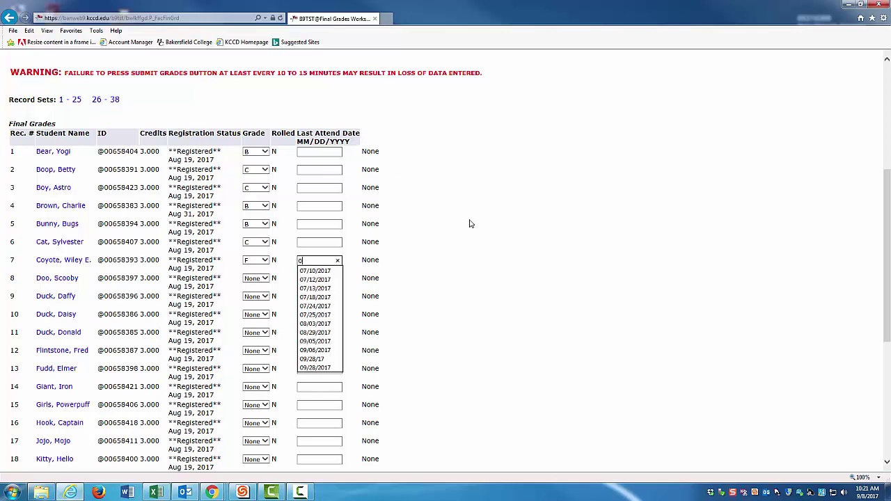
text(9/05)
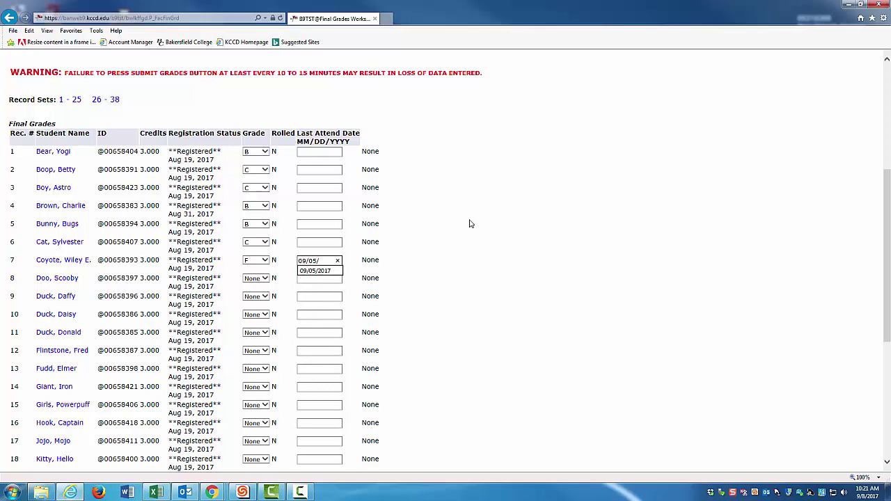
text(/2017)
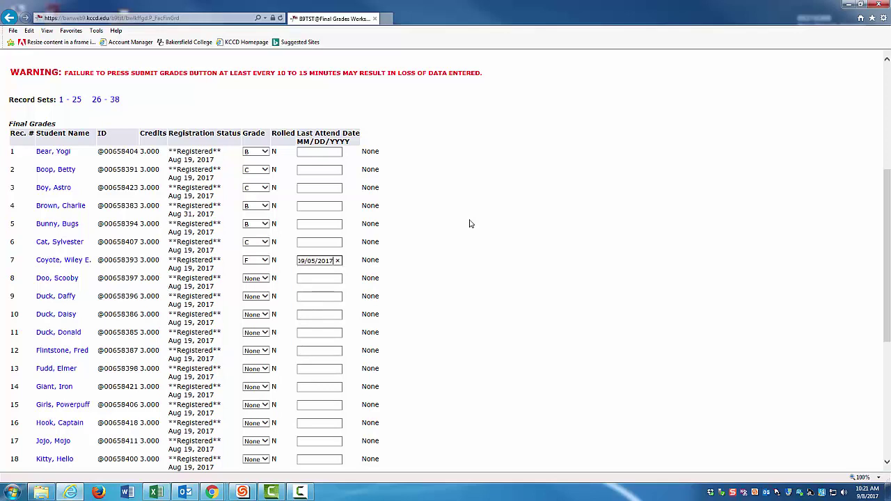
Step: Grade students 8–10 as A, B and C
click(265, 278)
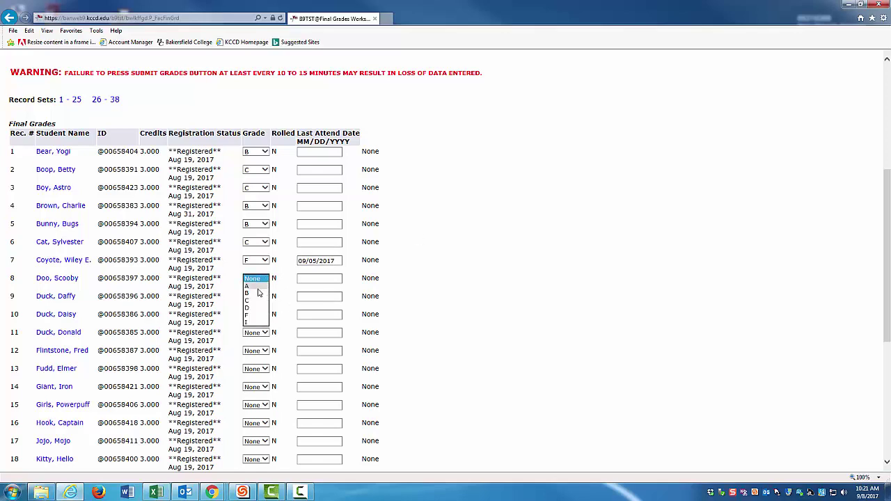
click(256, 286)
click(261, 296)
click(259, 311)
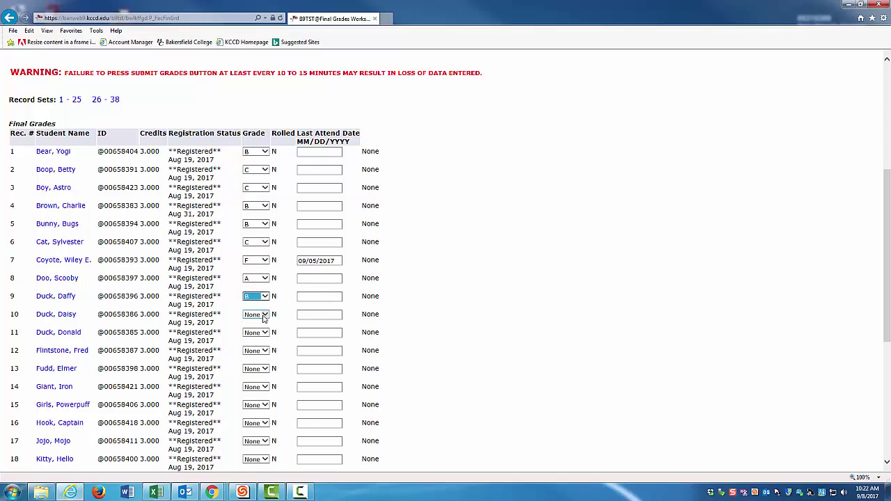
click(261, 315)
click(254, 342)
scroll(265, 276, down, 1)
Step: Grade students 11–14 as C, C, C and B
click(265, 277)
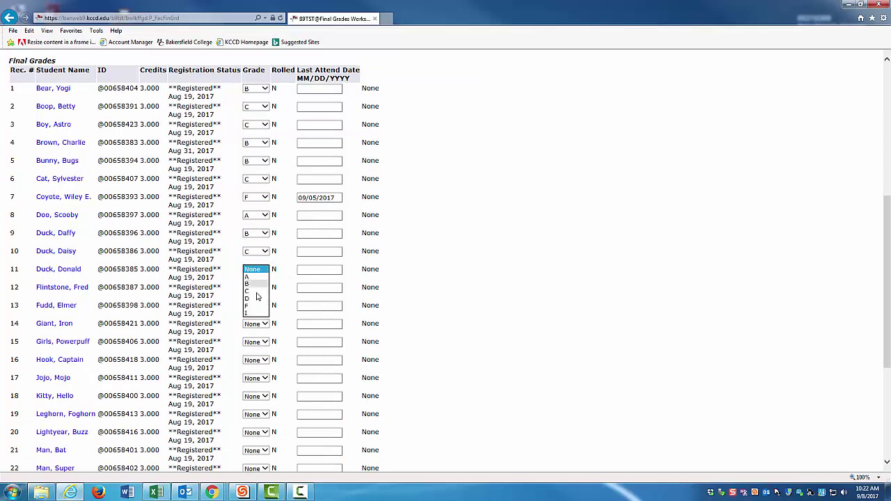
click(255, 291)
click(259, 288)
click(256, 310)
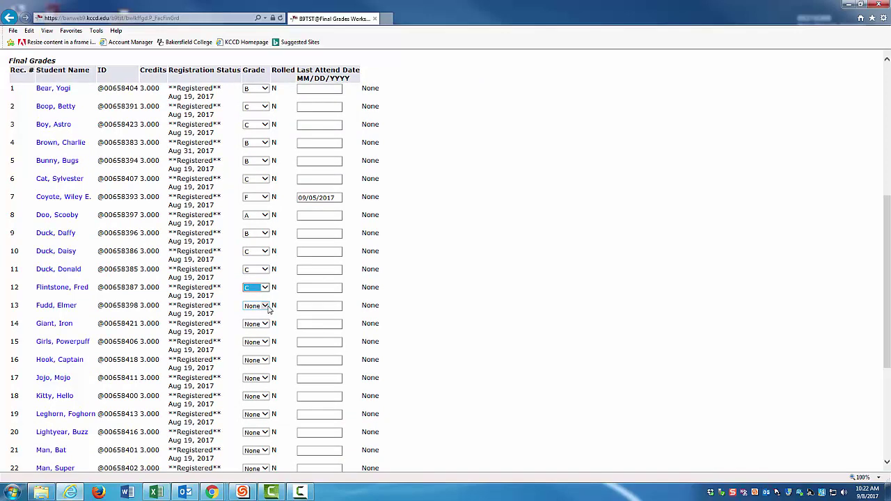
click(262, 305)
click(259, 327)
click(267, 328)
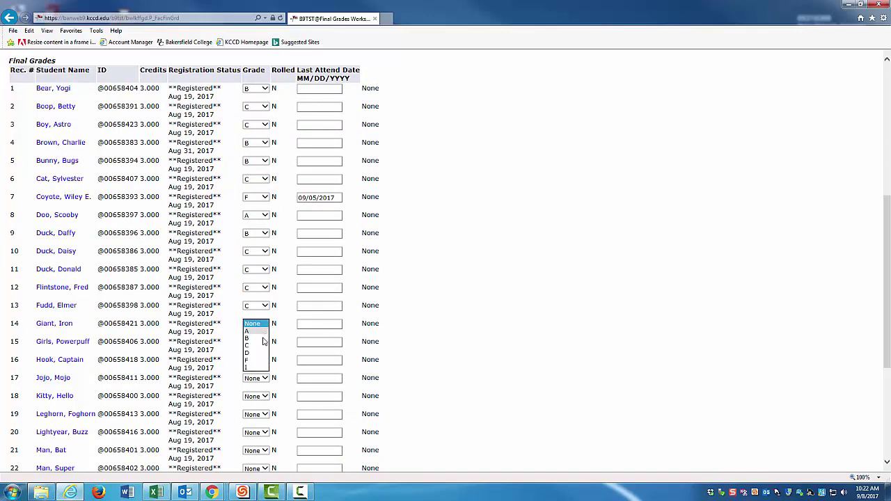
click(255, 344)
scroll(392, 327, down, 2)
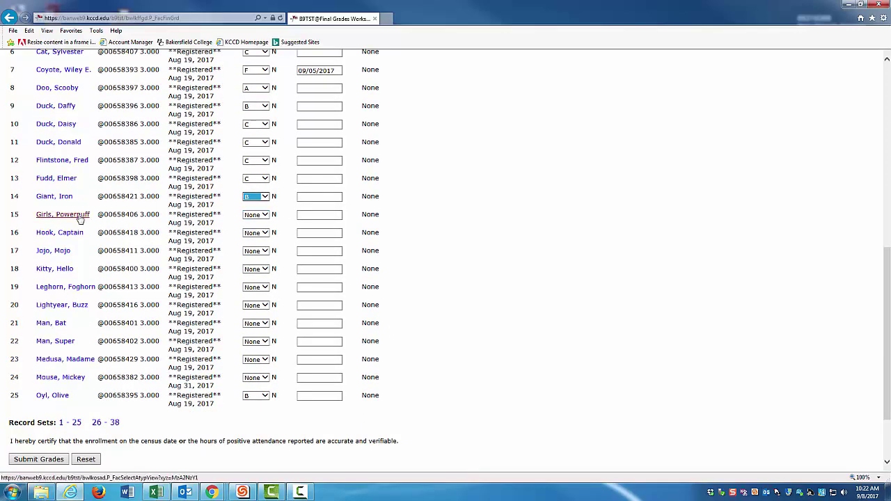
Step: Grade records 15–18 as B, C, B and C
click(265, 215)
click(255, 229)
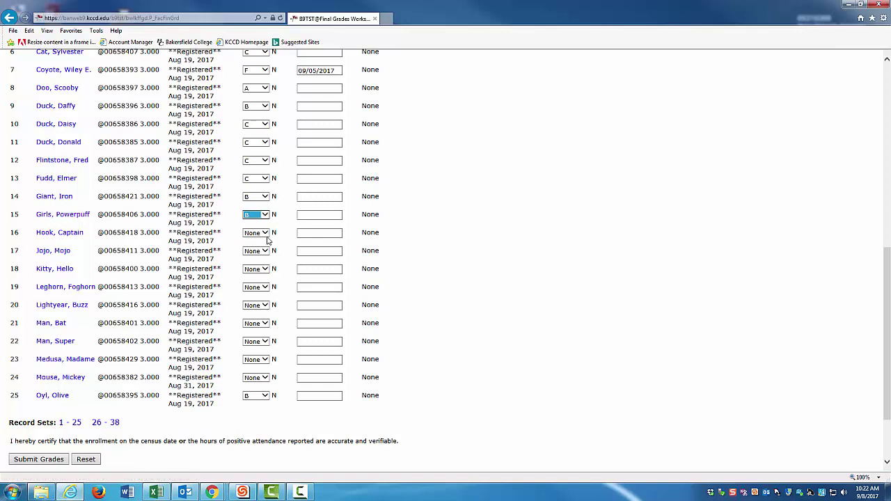
click(261, 232)
click(260, 256)
click(263, 251)
click(260, 266)
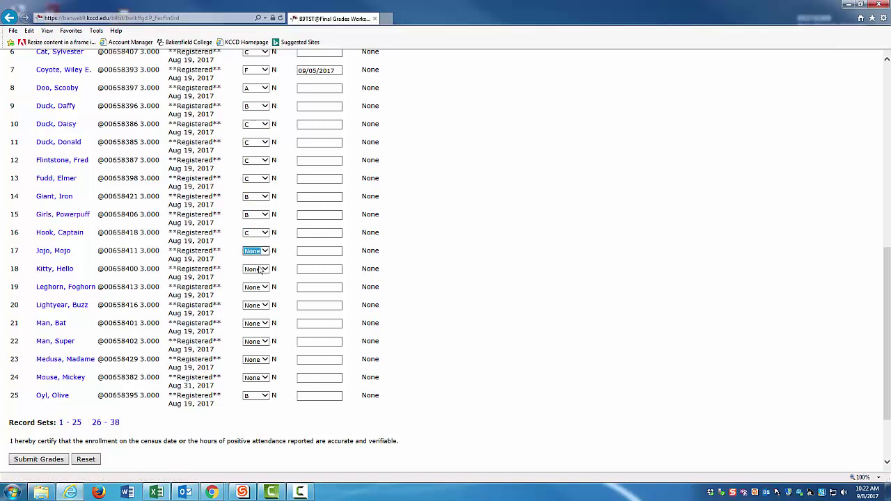
click(265, 269)
click(257, 300)
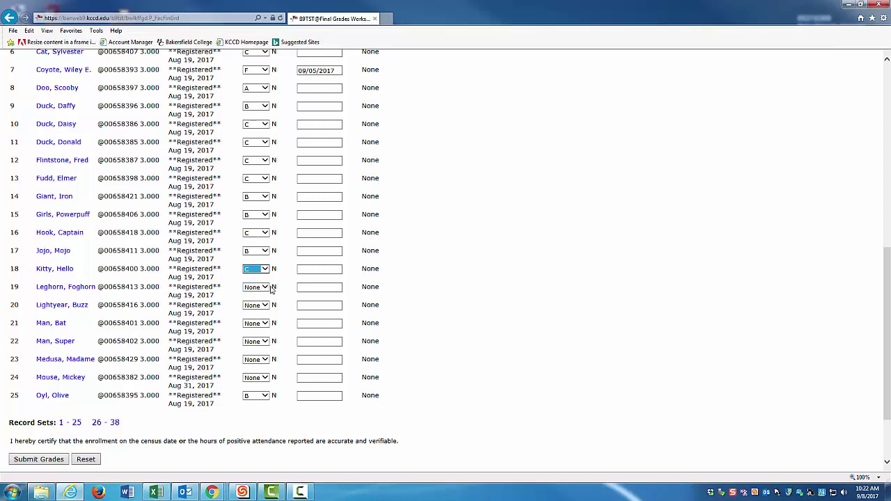
Step: Give record 19 an F with last attend date 08/29/2017
click(266, 288)
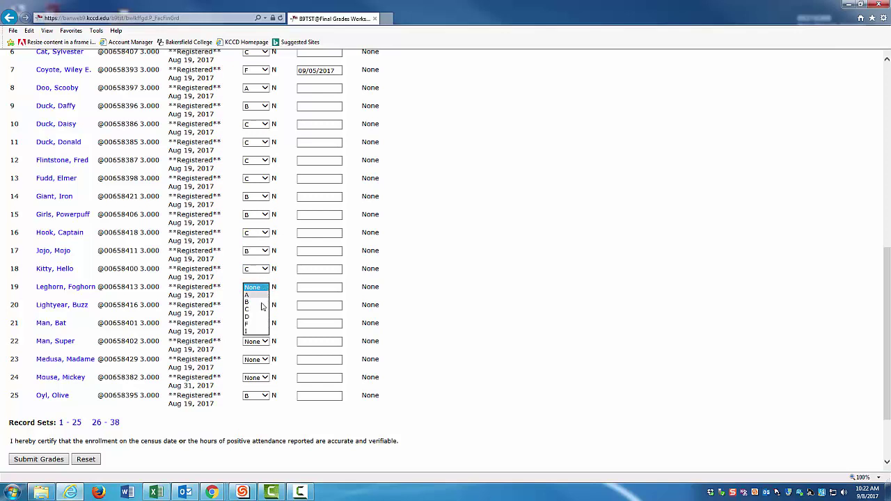
click(257, 325)
click(305, 288)
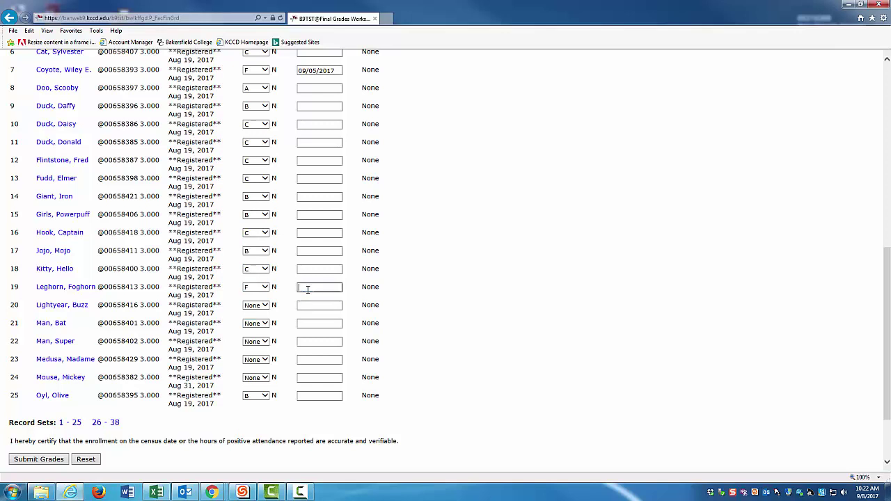
text(08)
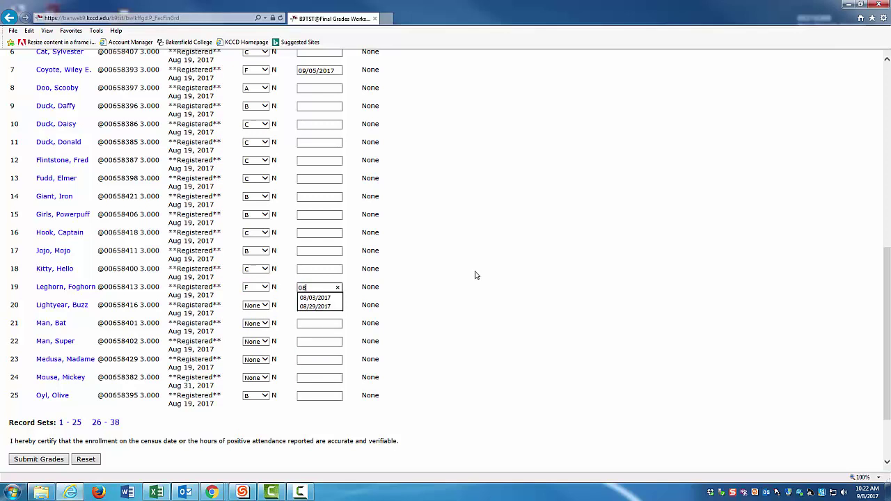
text(/29)
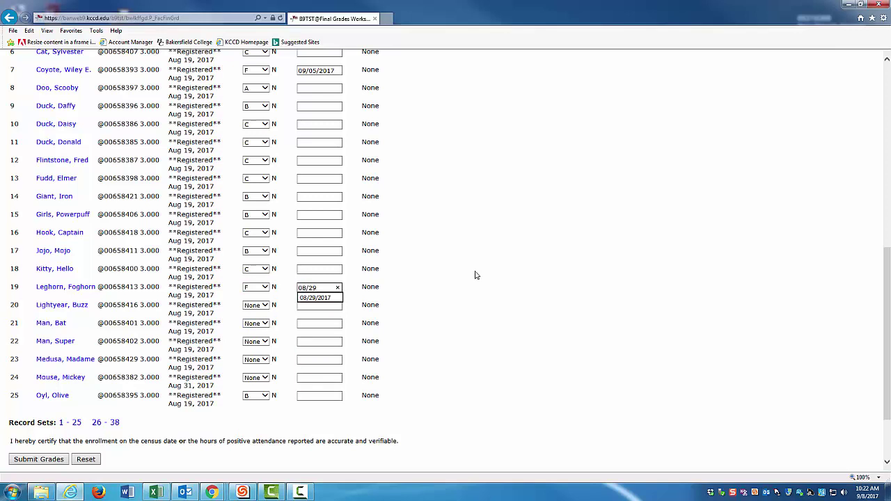
text(/2017)
Step: Grade records 20–22 as B, B and D
click(255, 306)
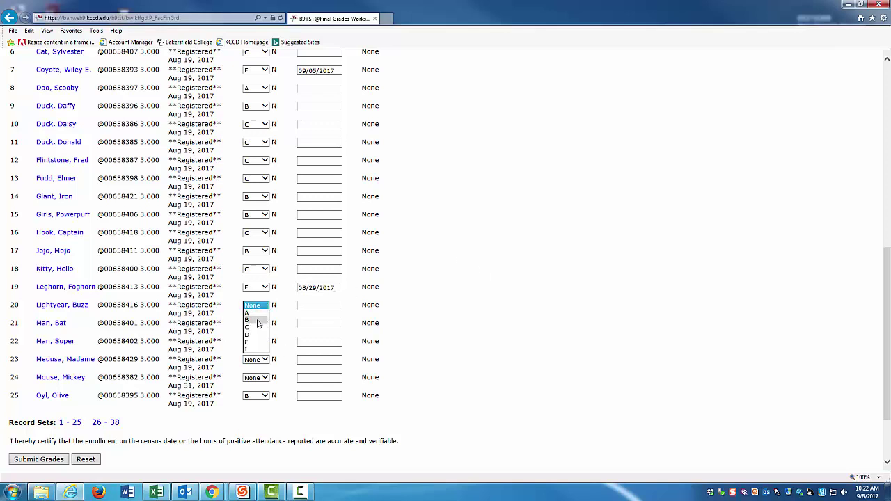
click(257, 321)
click(256, 324)
click(255, 339)
click(255, 341)
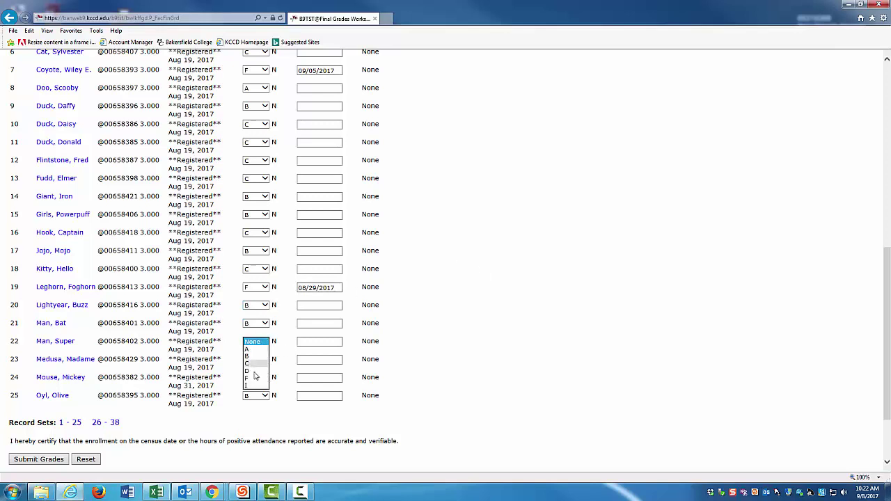
click(255, 371)
Step: Grade records 23–25 as A, B and B
click(259, 359)
click(260, 367)
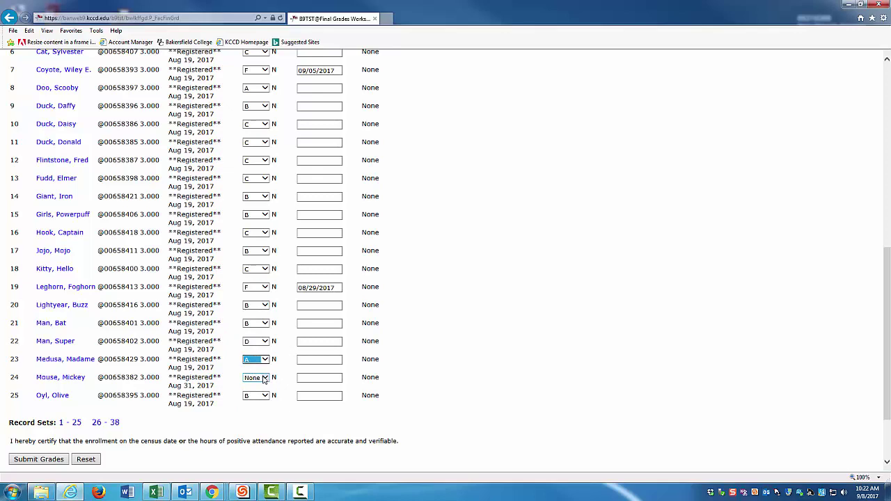
click(264, 379)
click(254, 397)
click(265, 396)
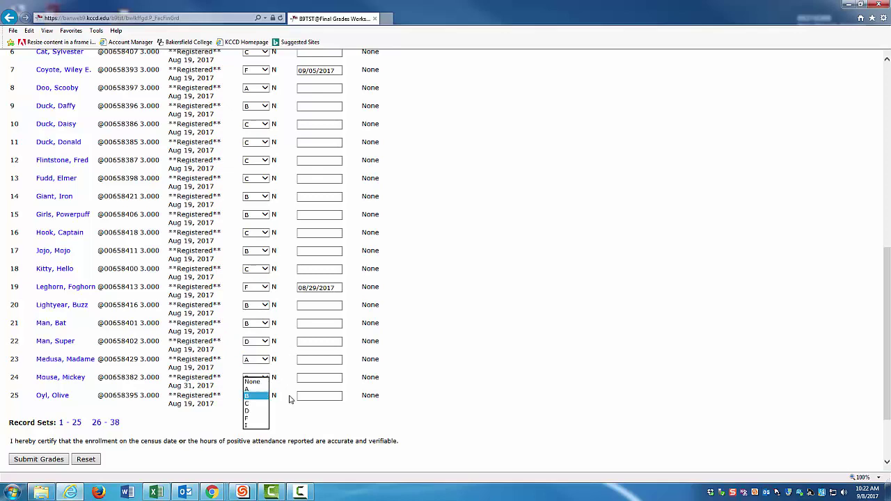
click(290, 399)
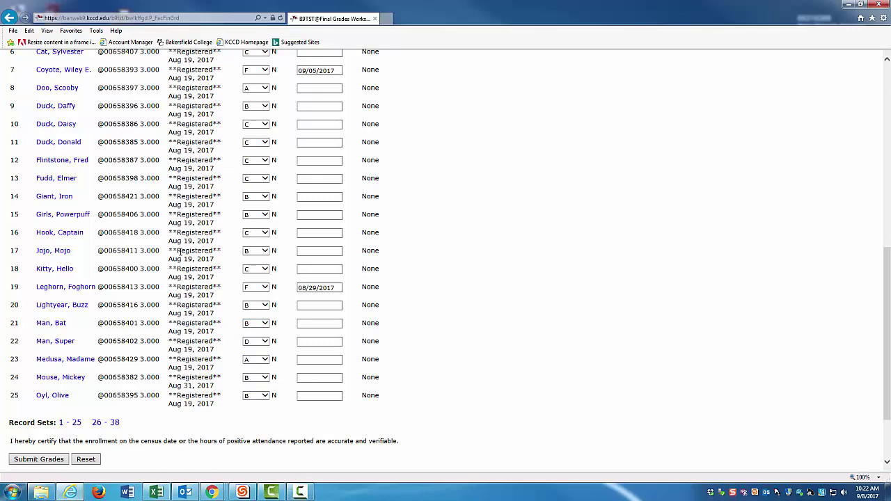
scroll(115, 188, up, 1)
scroll(104, 285, down, 2)
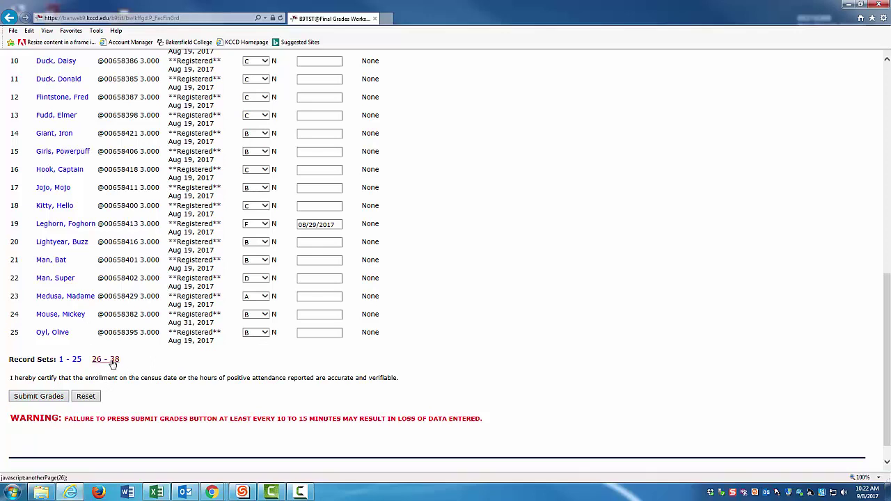
Step: On the records 26–38 page, change record 33 to F with its date cleared, then submit
click(114, 362)
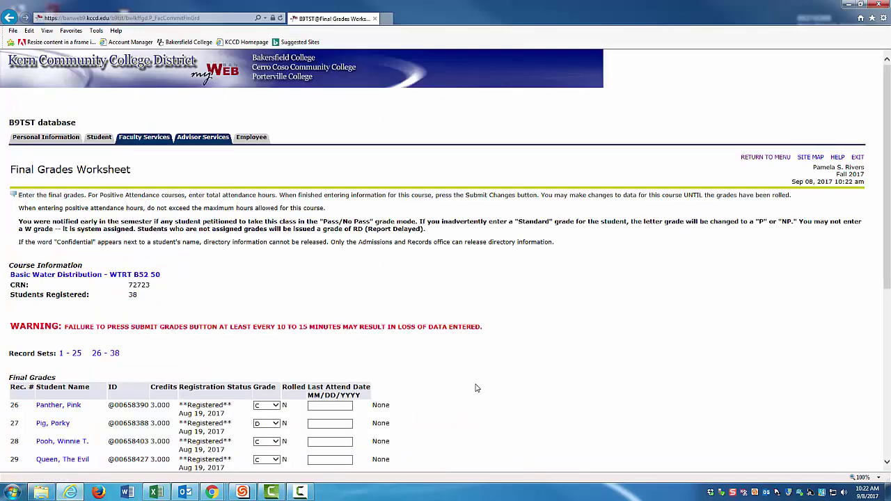
scroll(476, 388, down, 4)
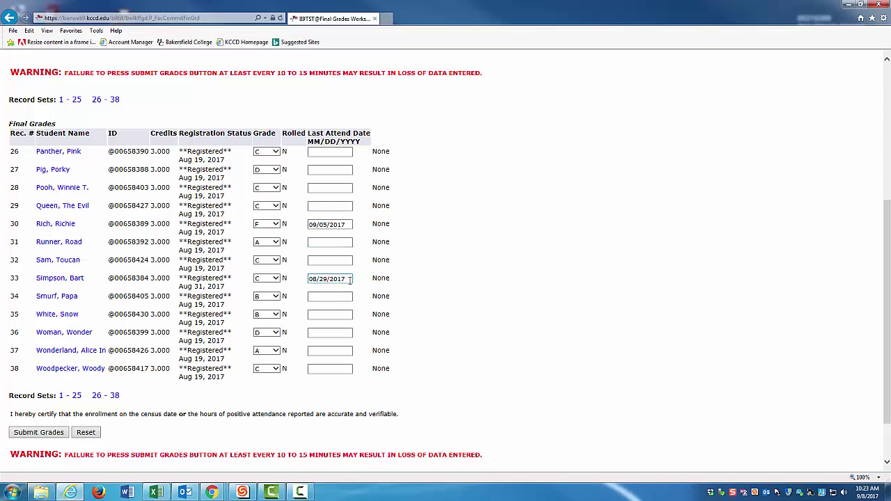
drag(351, 278, 275, 276)
click(276, 279)
click(266, 293)
click(46, 433)
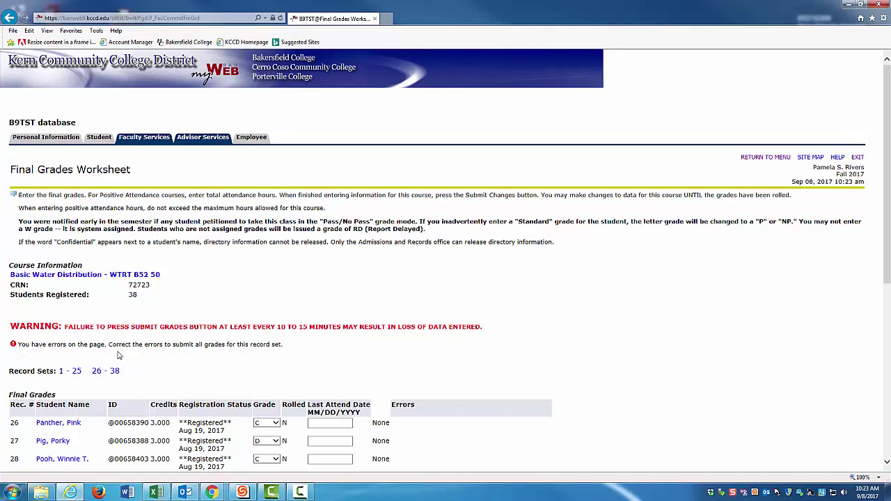
Step: Scroll the reloaded worksheet to read record 33's error requiring a last attendance date
scroll(460, 351, down, 1)
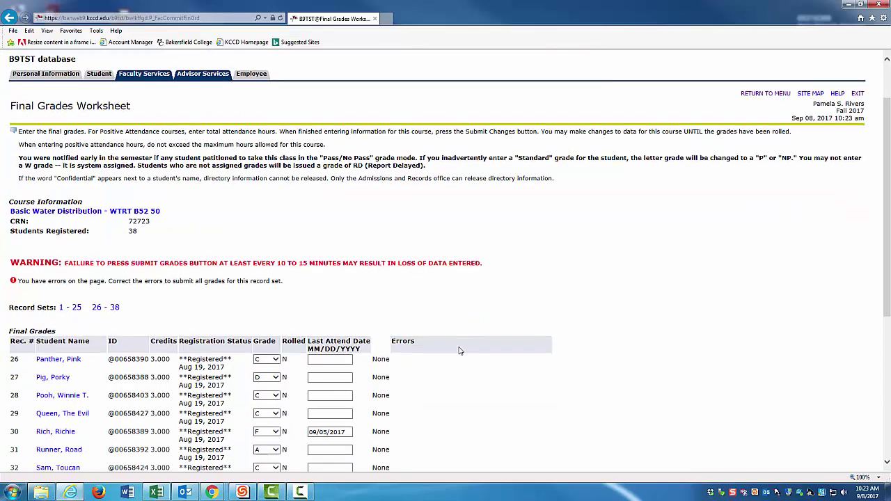
scroll(459, 351, down, 2)
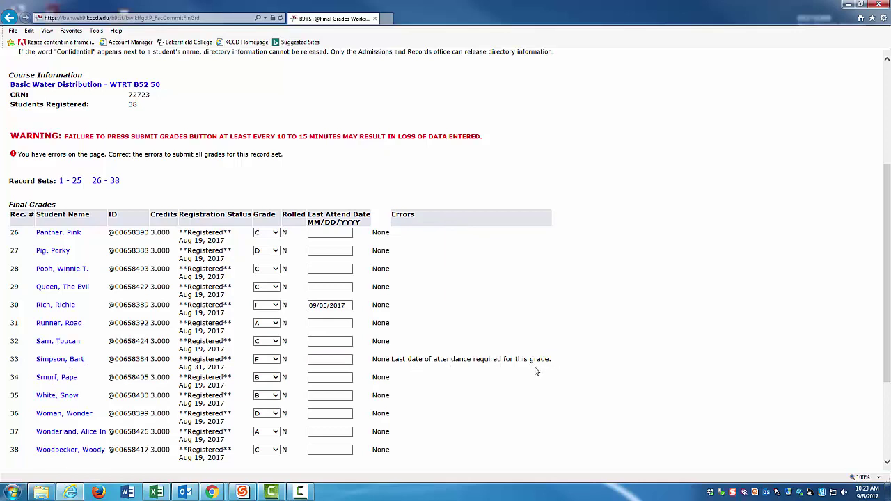
scroll(525, 378, up, 4)
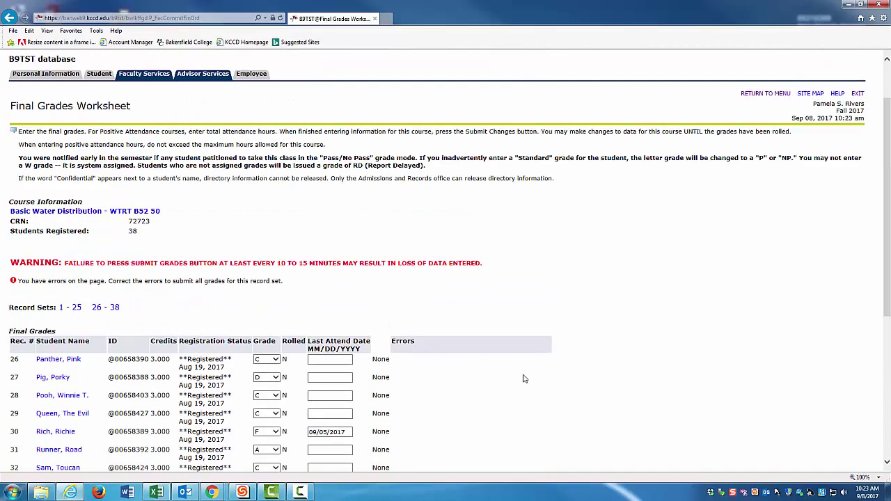
scroll(529, 377, down, 4)
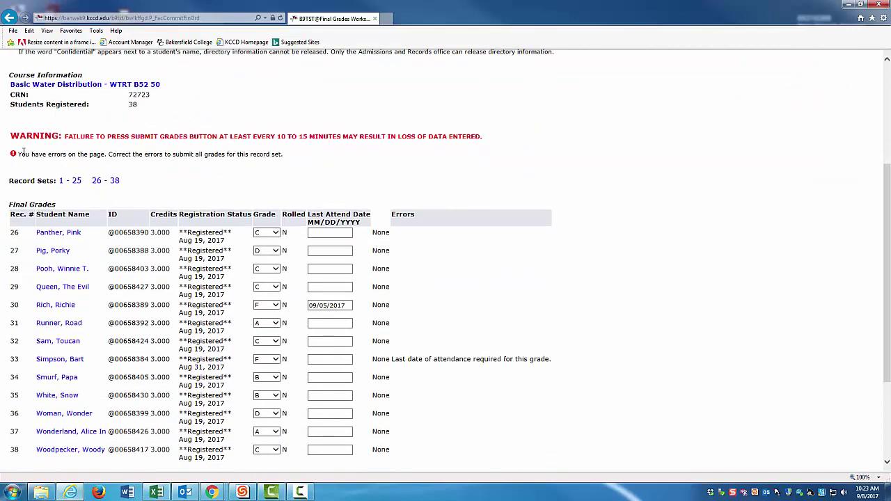
Step: Enter 09/05/2017 for record 33's last attend date, resubmit the grades, then return to Faculty Services
click(331, 362)
text(09)
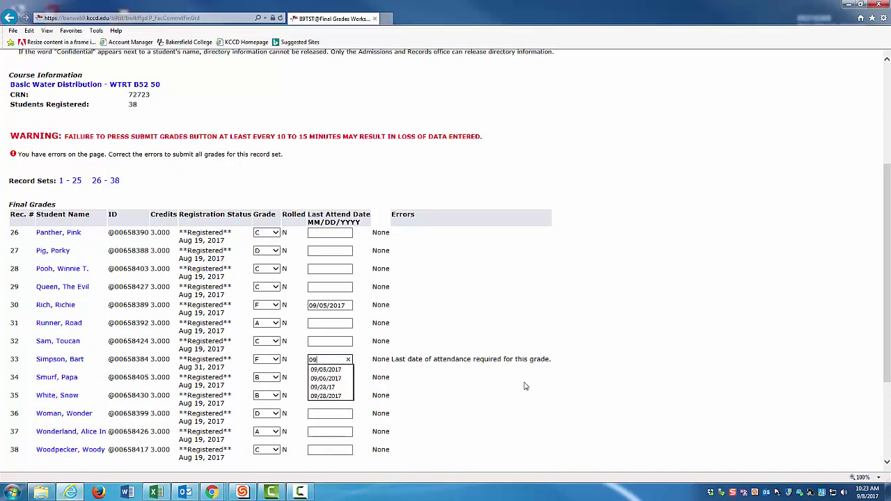
text(/05)
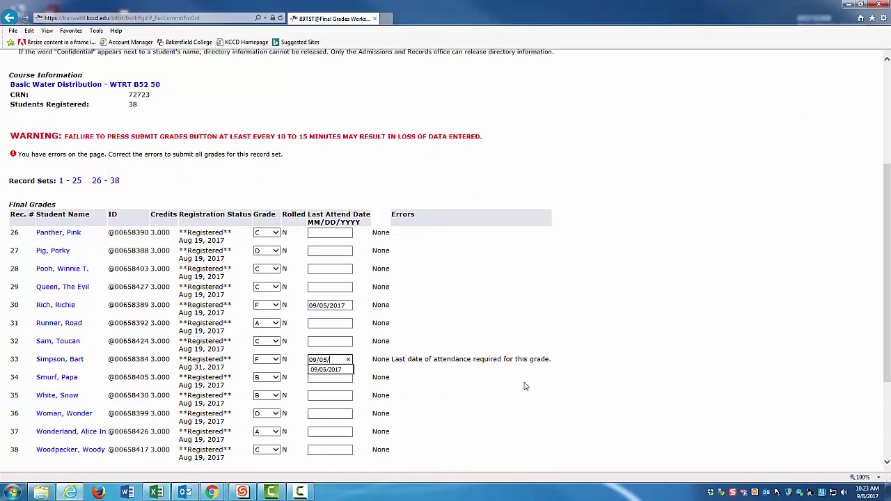
text(/2017)
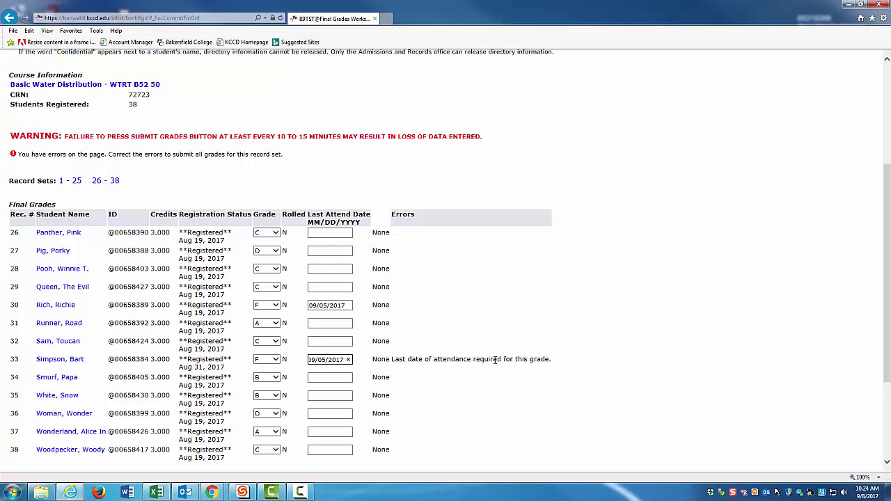
scroll(491, 377, down, 3)
click(39, 387)
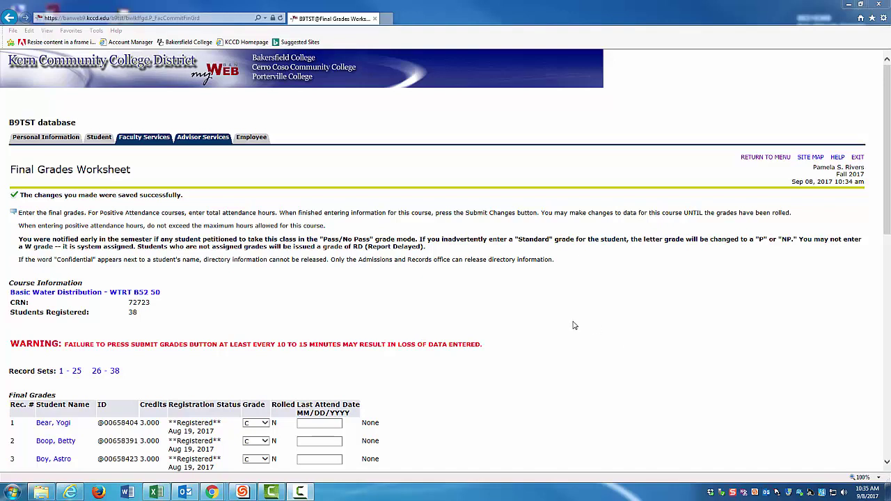
click(150, 139)
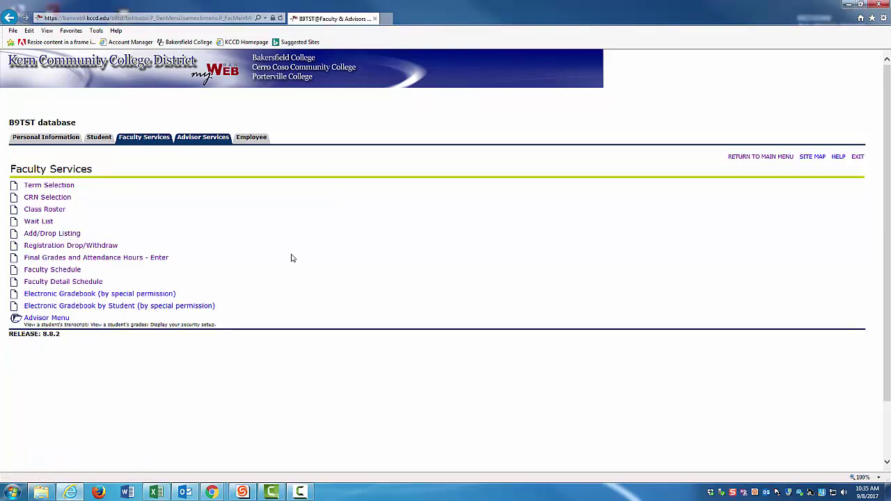